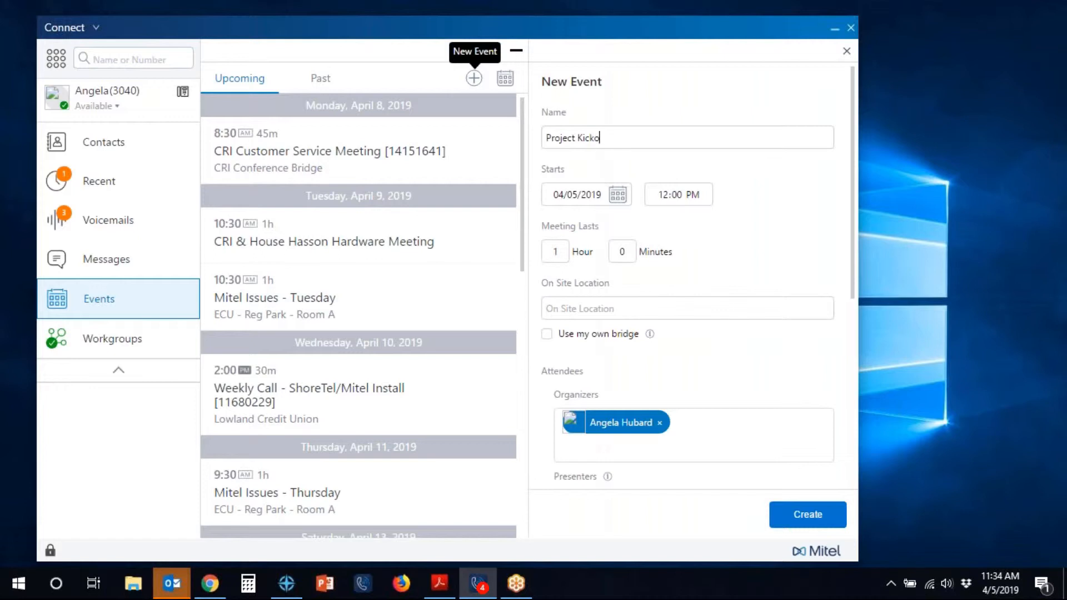
Step: Finish the event name Project Kickoff and set the on-site location to Conference Room A
key("Tab")
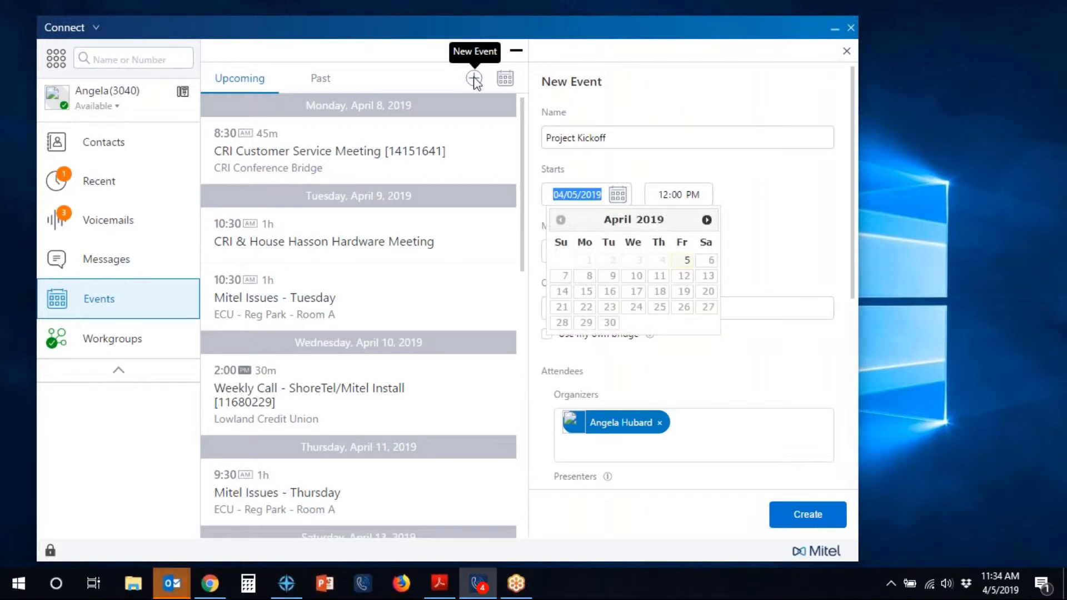
left_click(619, 194)
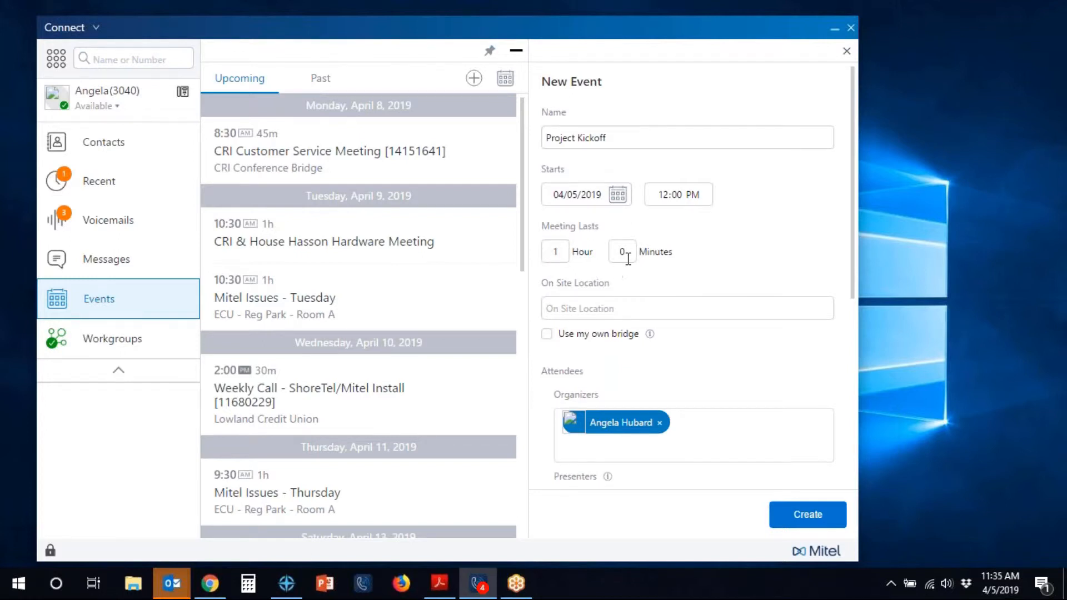
left_click(608, 310)
type("Conference Room a")
key("BackSpace")
type("A")
Step: Turn on the use of the organizer's own bridge to view its dial-in details, and turn it off again
left_click(546, 334)
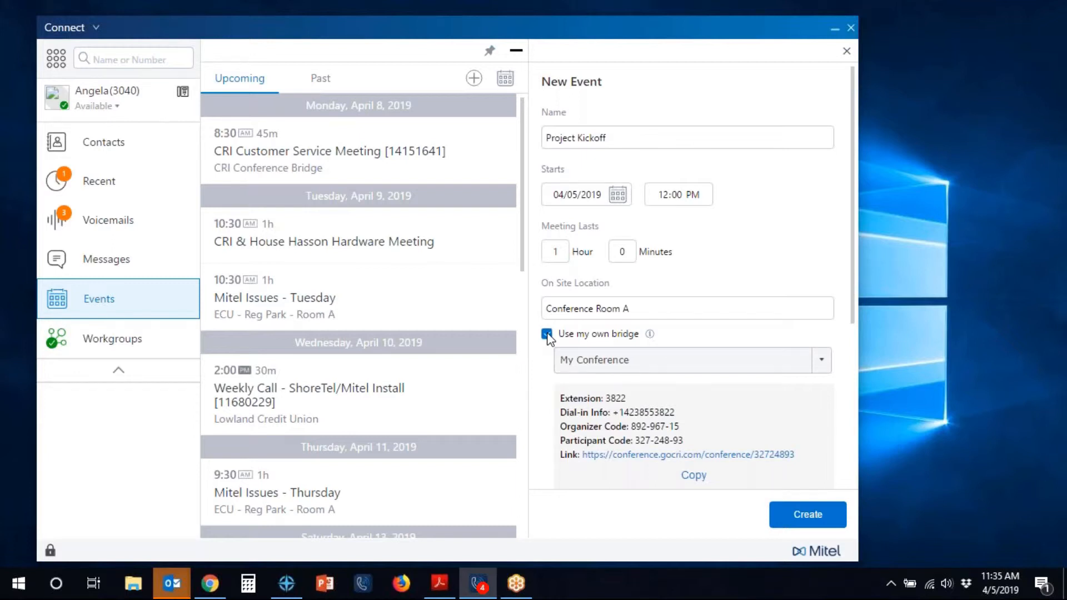
scroll(550, 338, "down", 3)
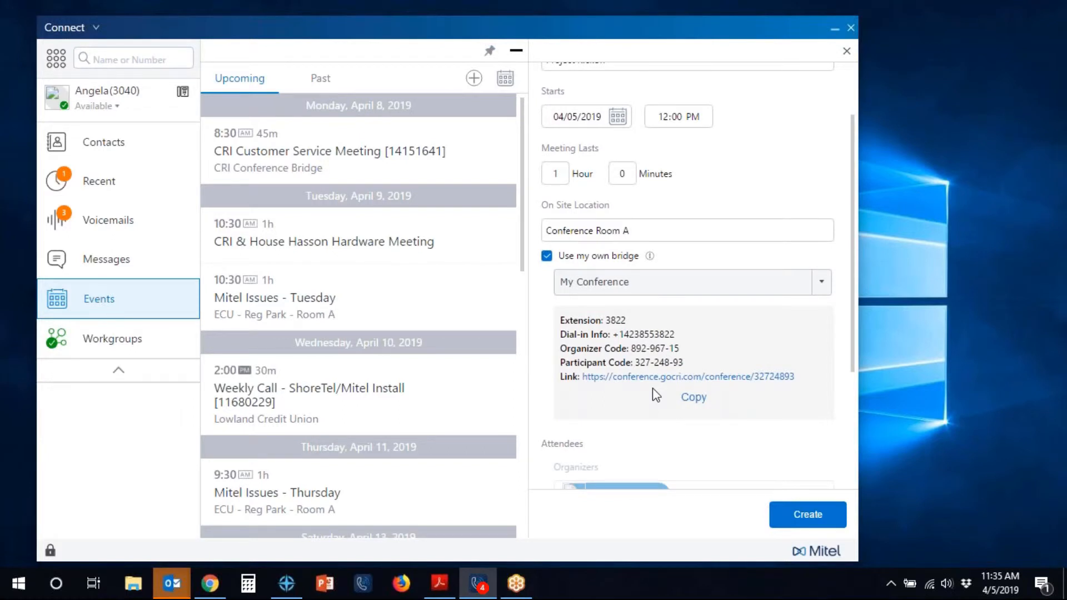
left_click(547, 256)
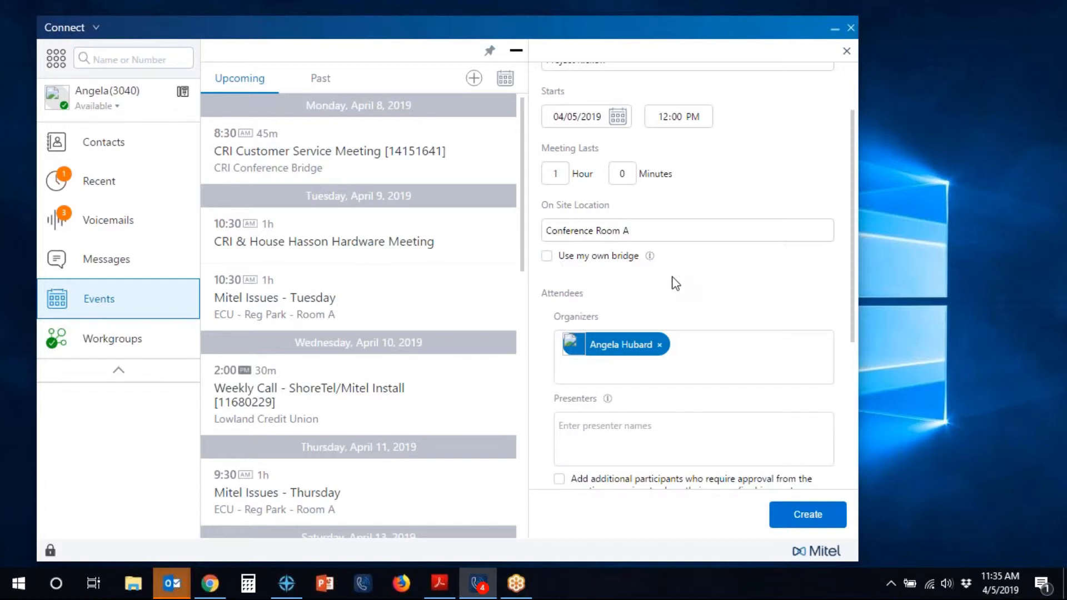
Step: Add a second organizer from the suggested contacts and remove that person again
scroll(675, 283, "down", 1)
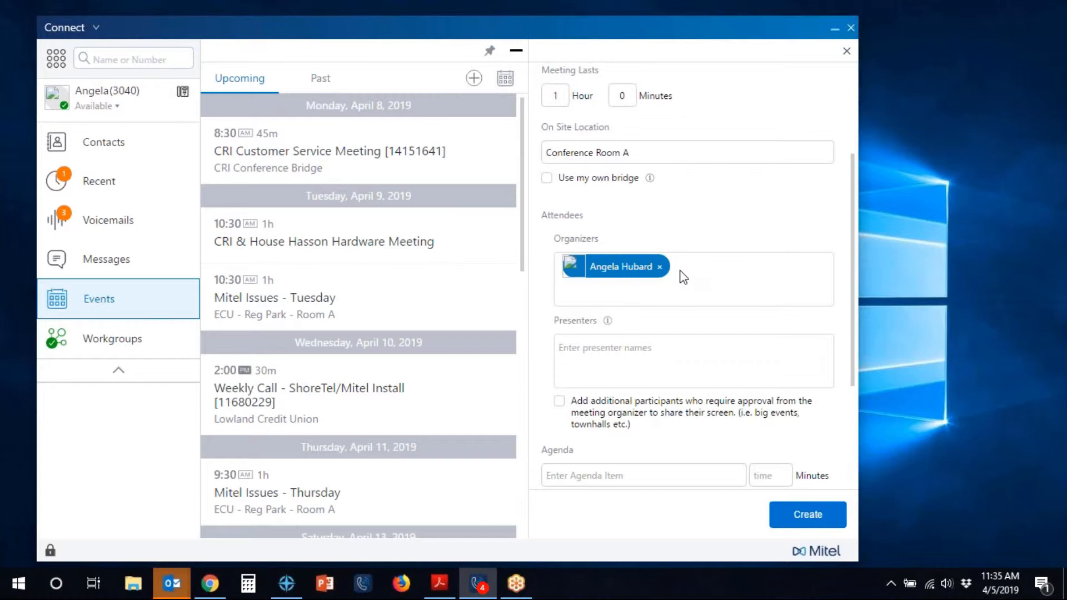
left_click(683, 278)
type("dean")
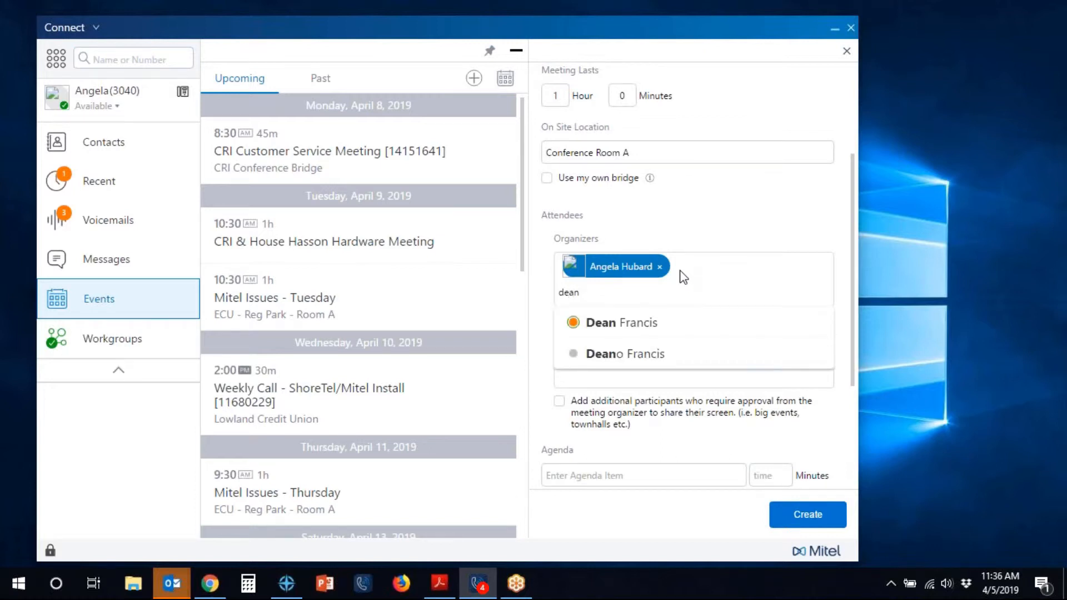
left_click(609, 329)
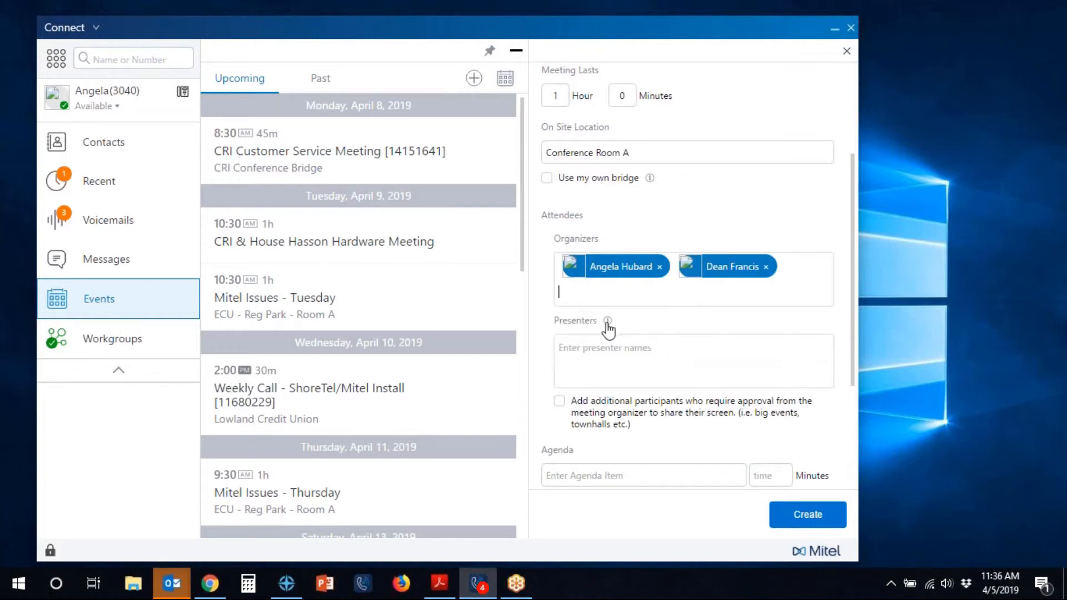
left_click(766, 268)
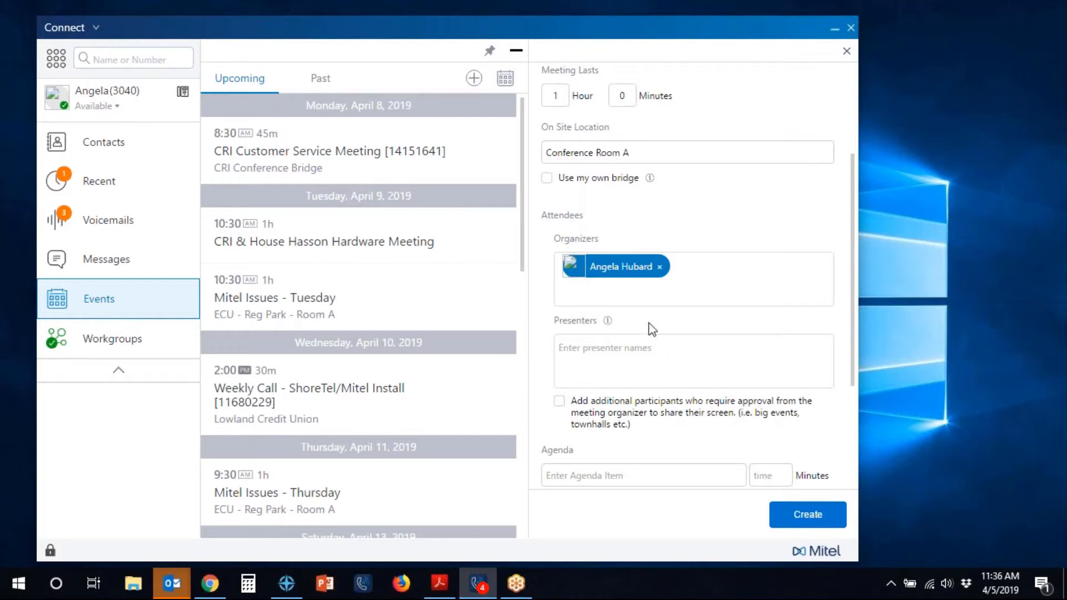
Step: Enable adding additional participants who require the organizer's approval to share their screen
left_click(620, 344)
scroll(616, 344, "down", 1)
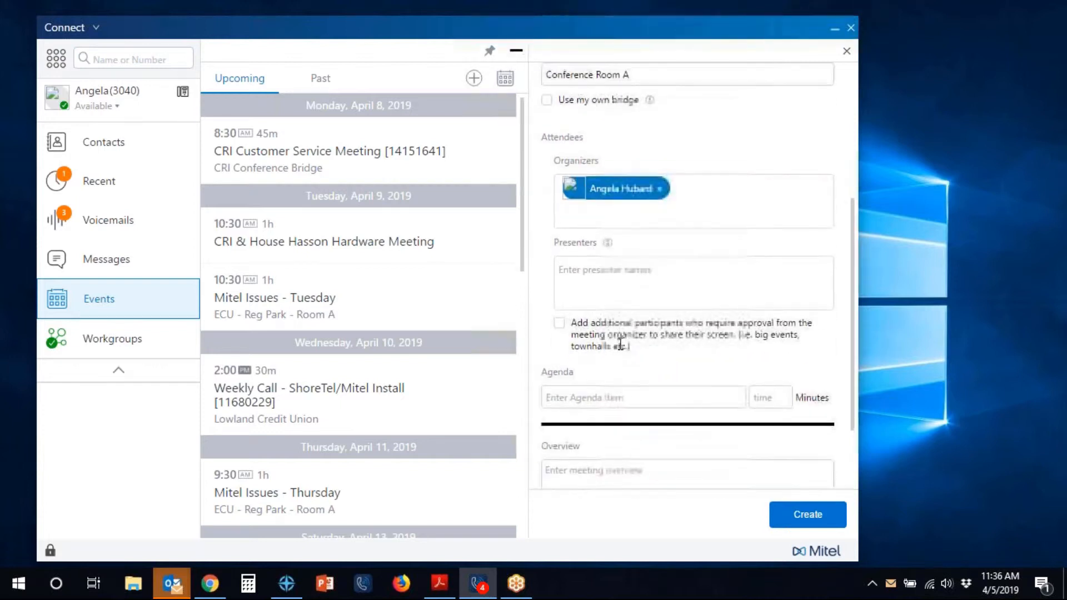
left_click(559, 322)
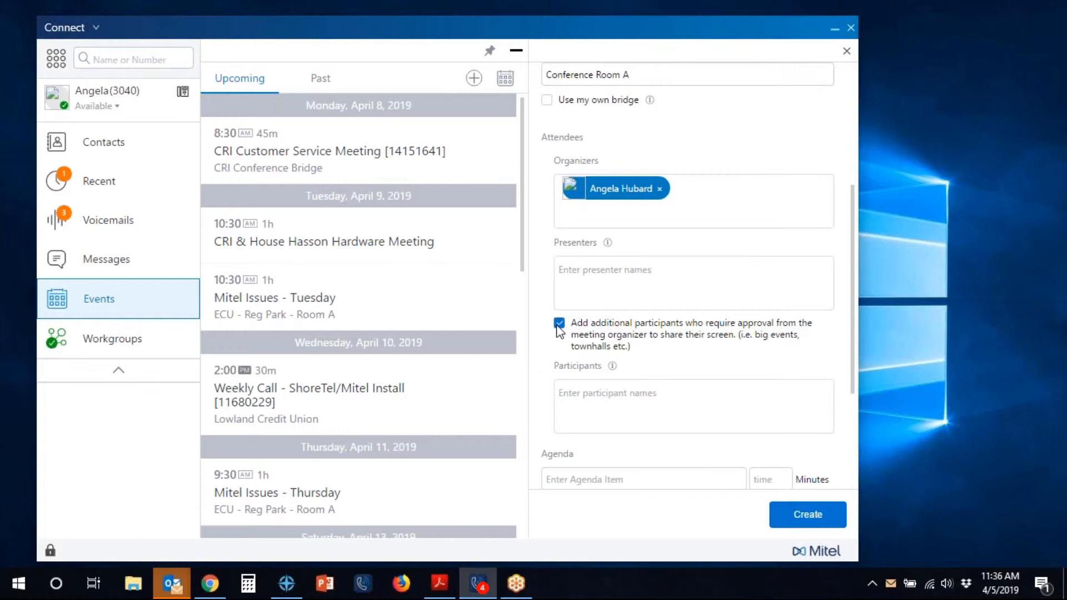
left_click(586, 391)
Step: Add the agenda item "Overview of proposal" with a duration of 15 minutes
scroll(586, 391, "down", 3)
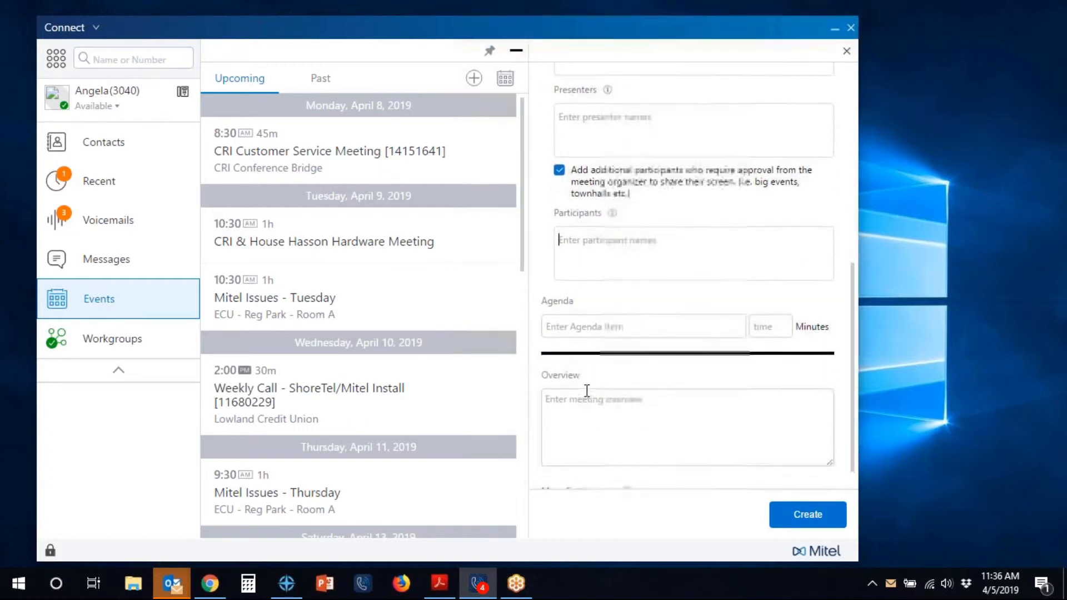
scroll(586, 389, "down", 1)
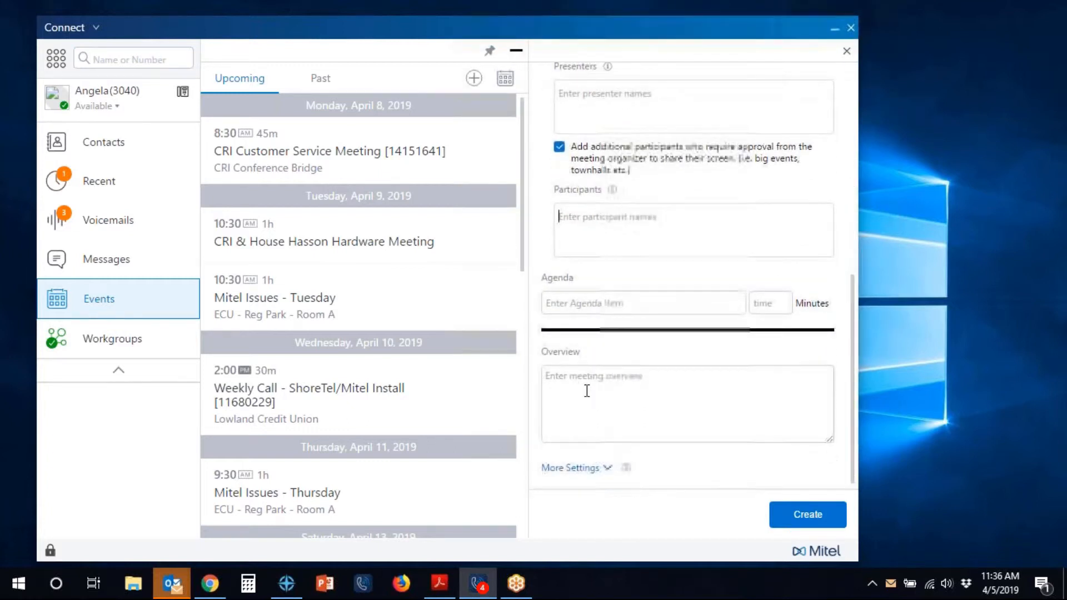
left_click(598, 302)
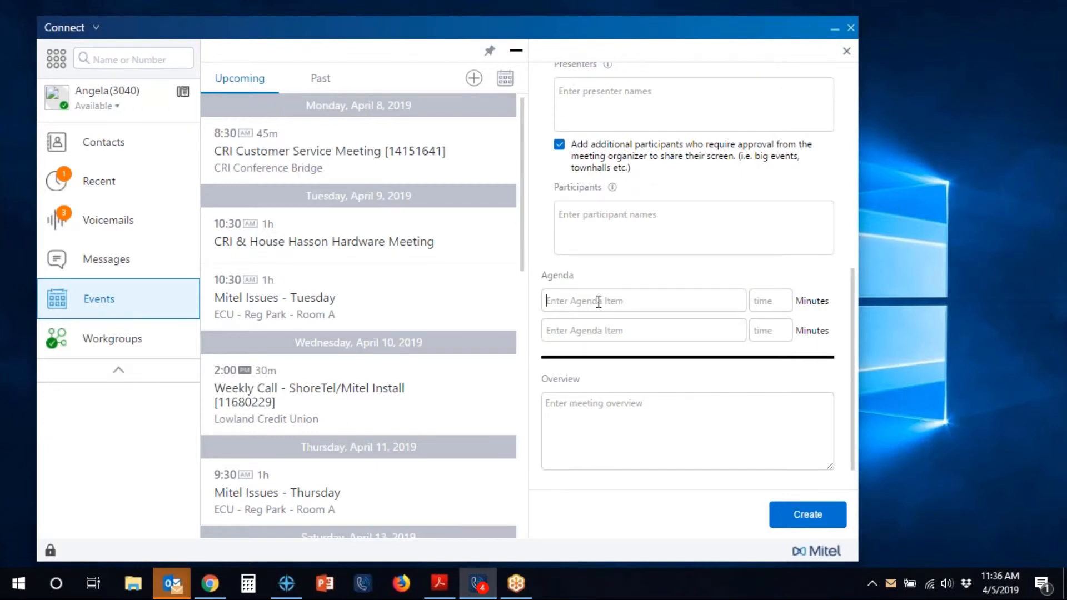
type("Overview of proposal15")
key("Tab")
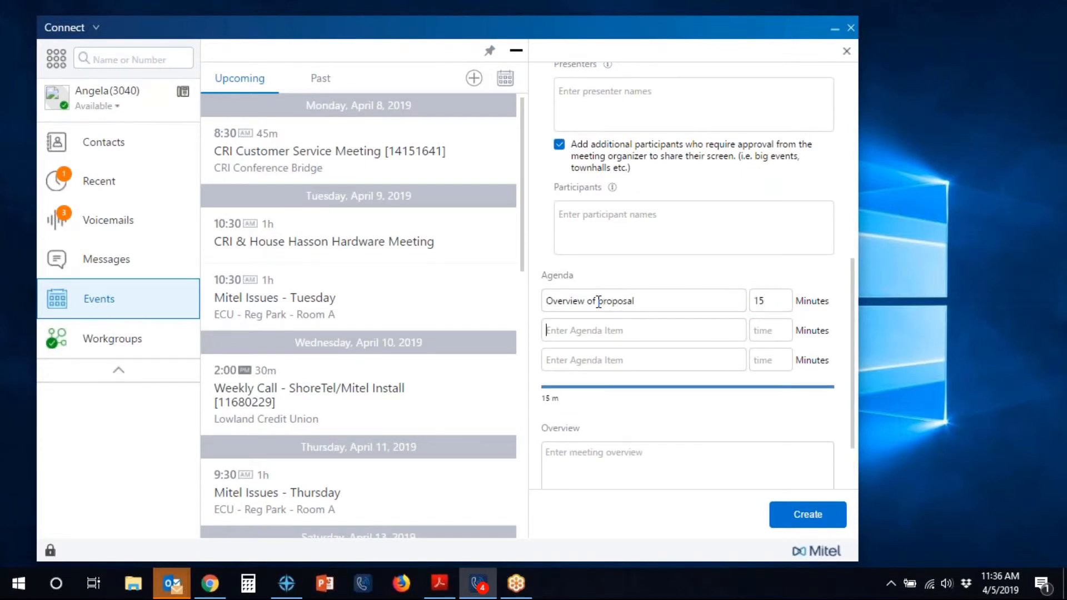
Step: Add a second agenda item, "Conclude with questions", lasting 15 minutes
type("Co")
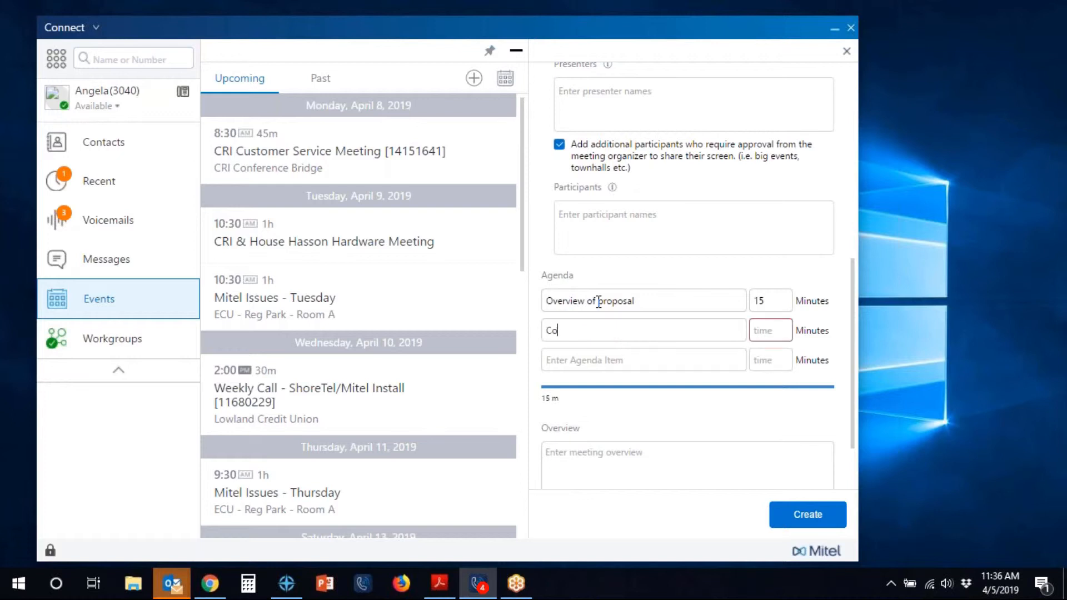
type("nclude with qu")
type("estions")
type("15")
key("Tab")
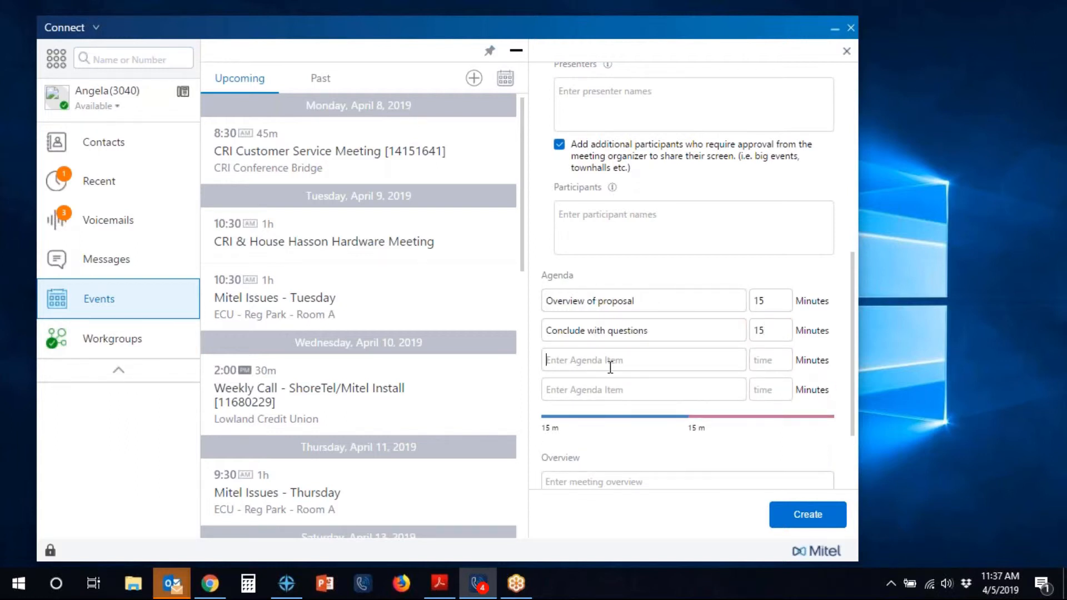
Step: Leave the meeting overview empty and expand the event's additional settings
scroll(610, 364, "down", 3)
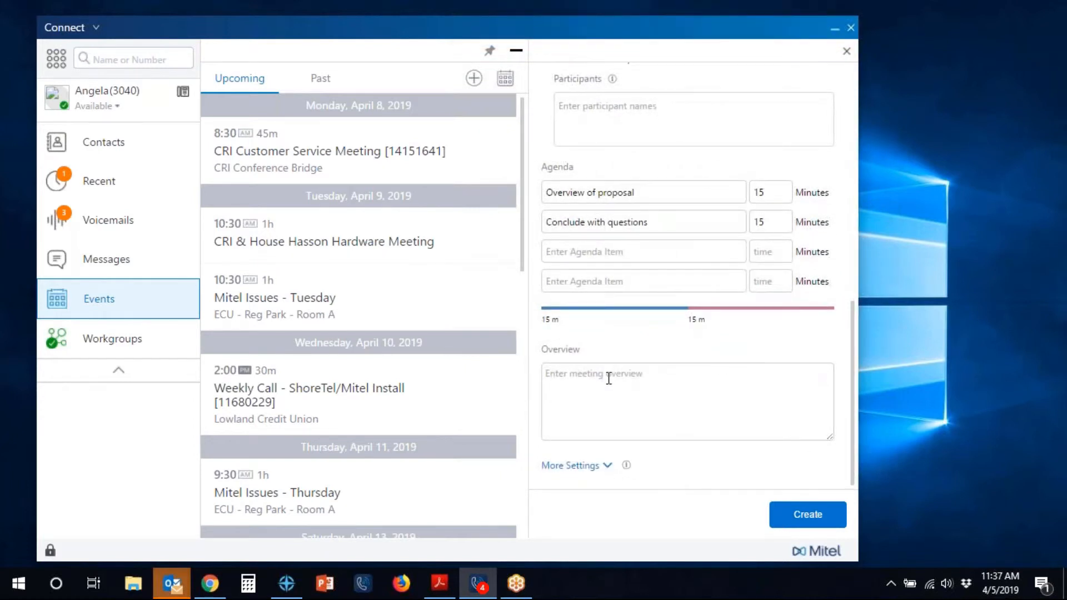
left_click(608, 375)
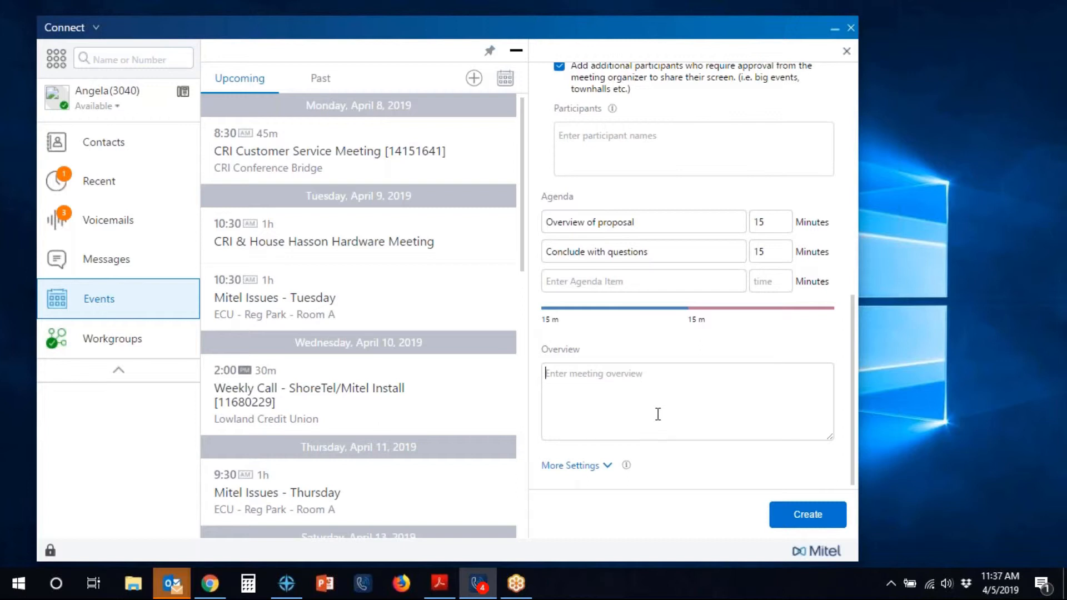
left_click(607, 467)
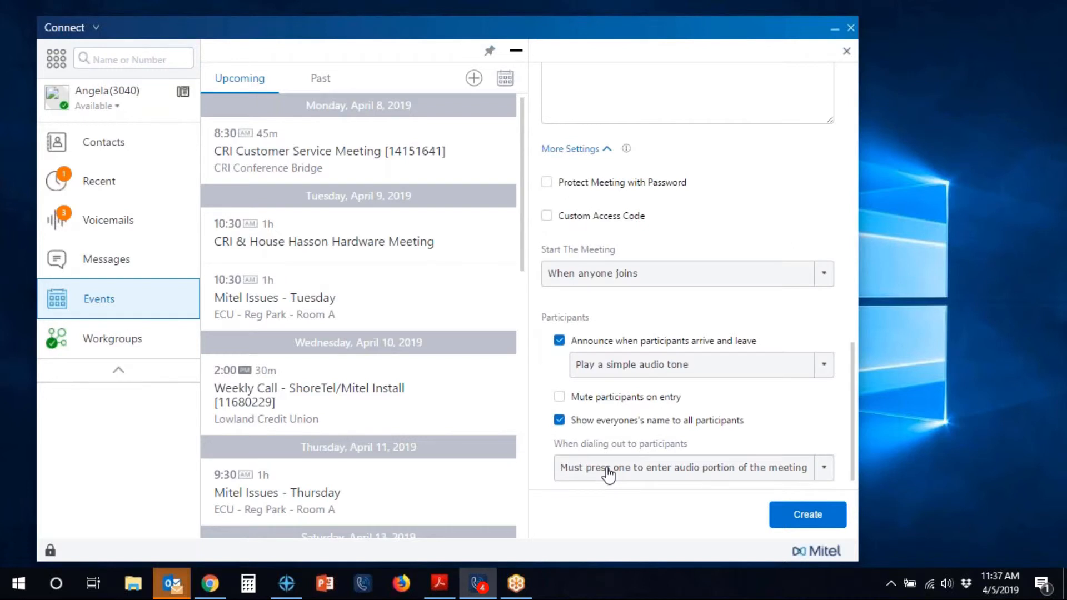
Step: Try out password protection and the custom access code for the meeting, turning each off again
left_click(547, 183)
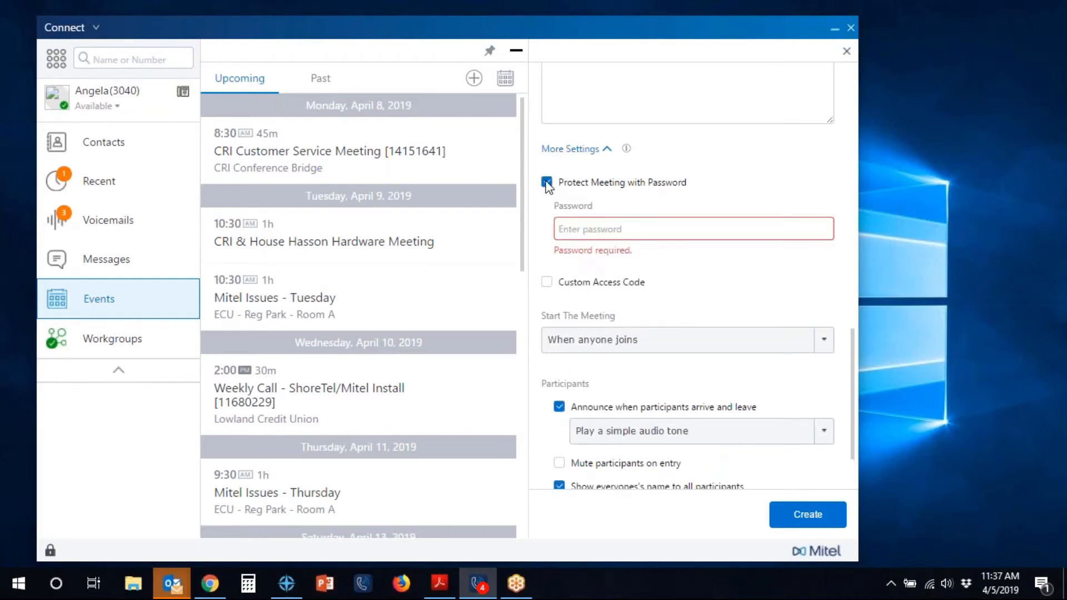
left_click(547, 184)
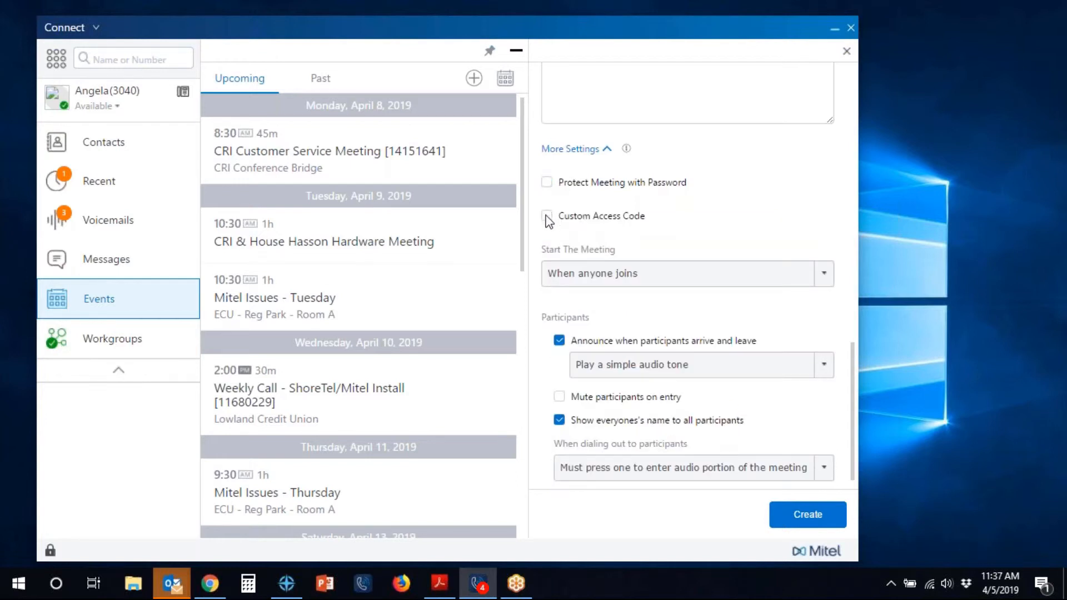
left_click(547, 216)
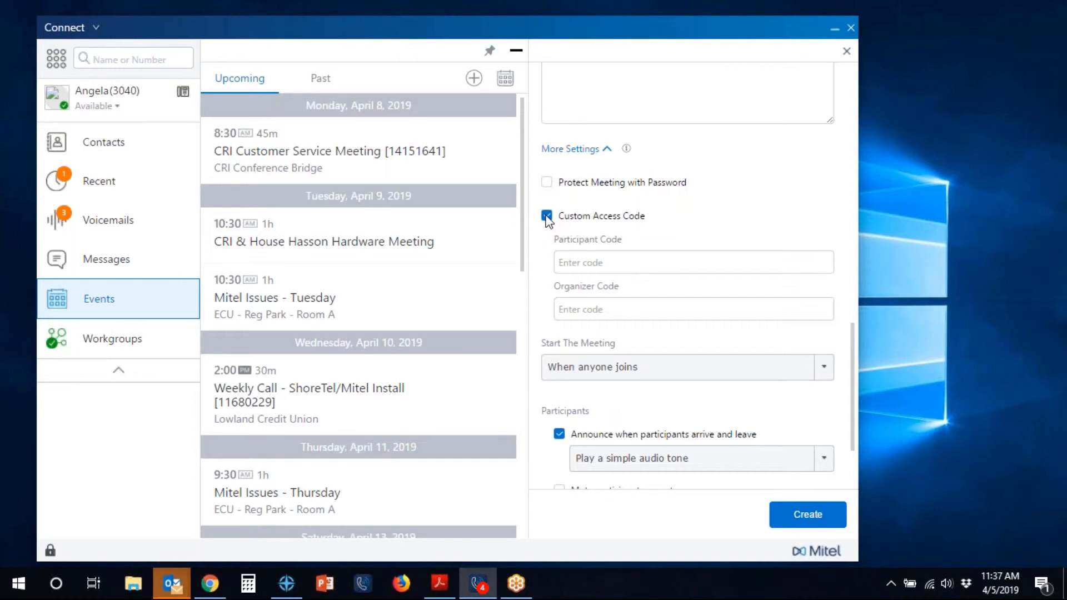
left_click(548, 217)
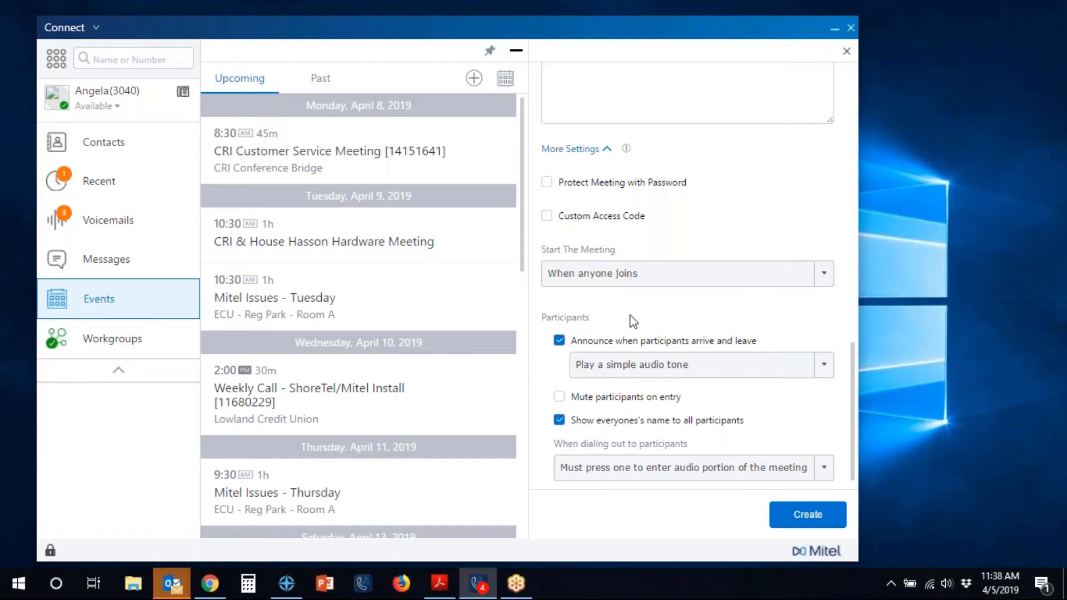
Step: Reselect "Play a simple audio tone" for participant announcements and toggle showing everyone's name off and on again
left_click(824, 365)
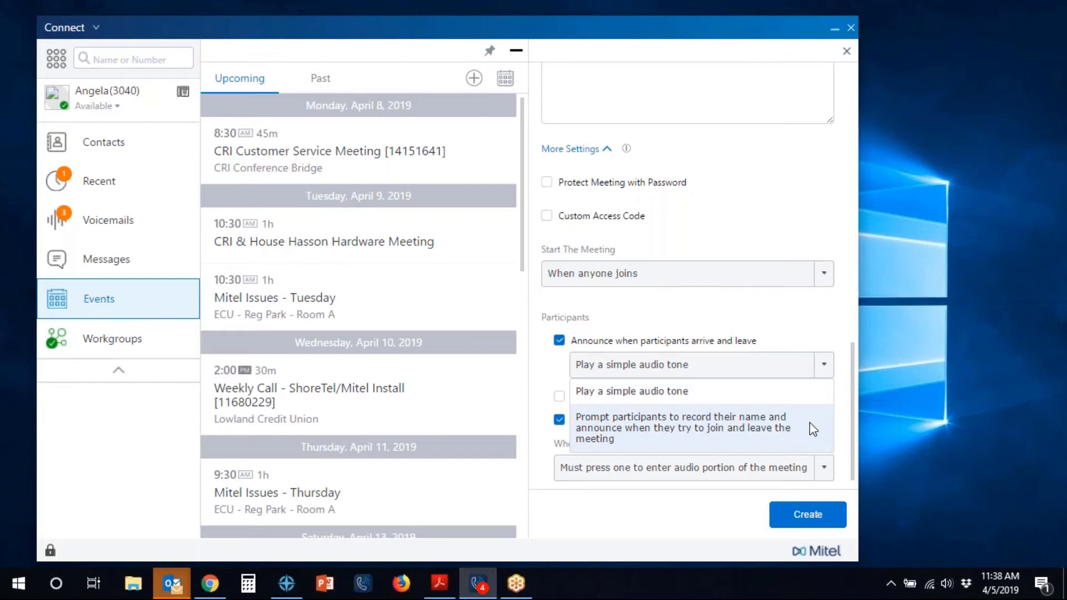
left_click(809, 395)
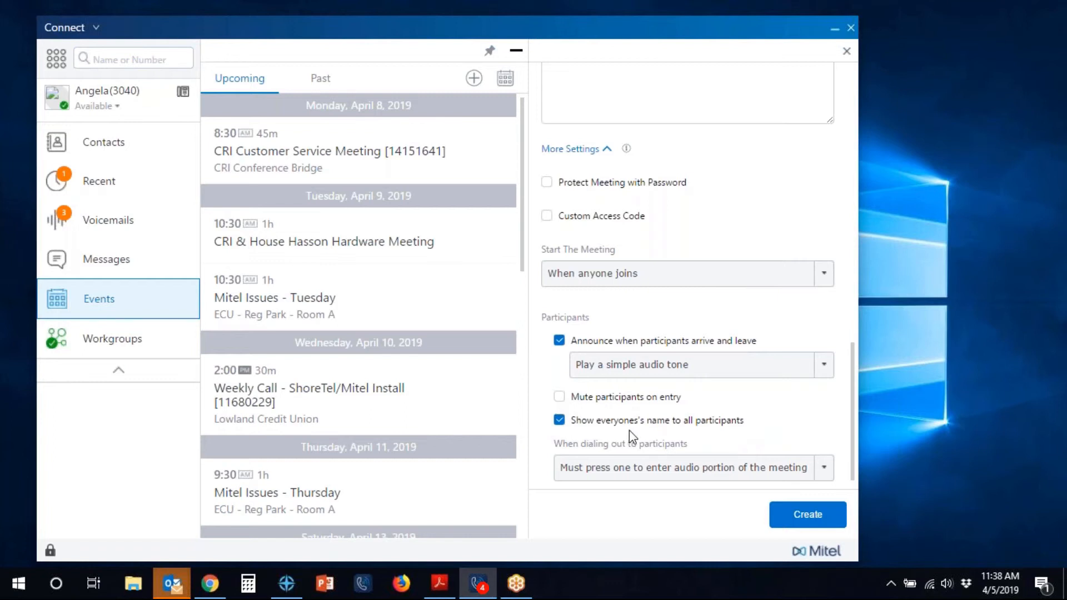
scroll(629, 430, "down", 1)
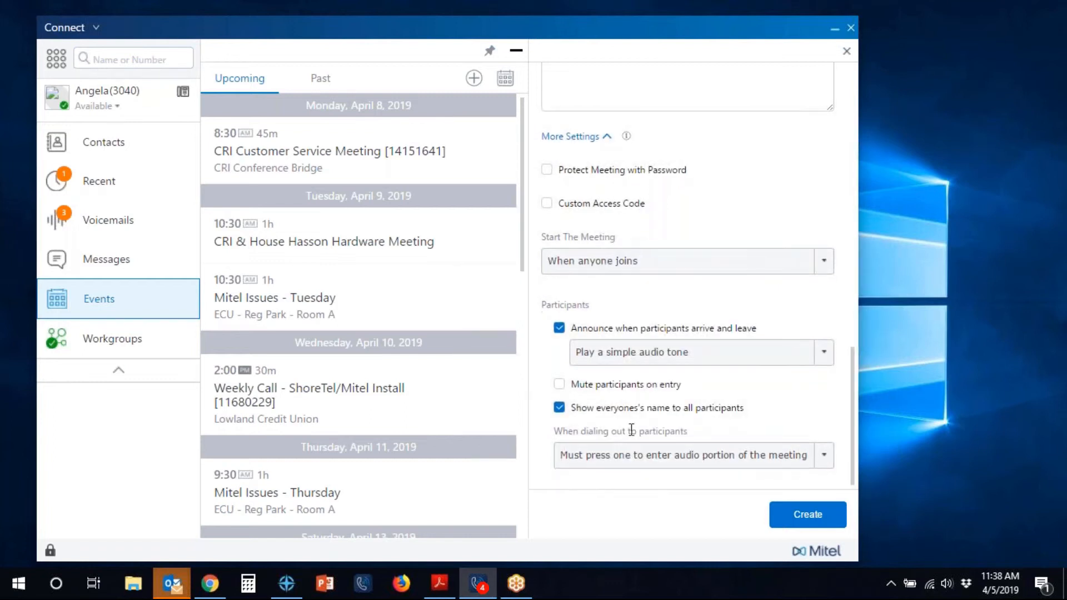
left_click(559, 410)
left_click(559, 410)
Step: Create the event and switch to its Outlook meeting invitation by minimizing the Connect window
left_click(810, 514)
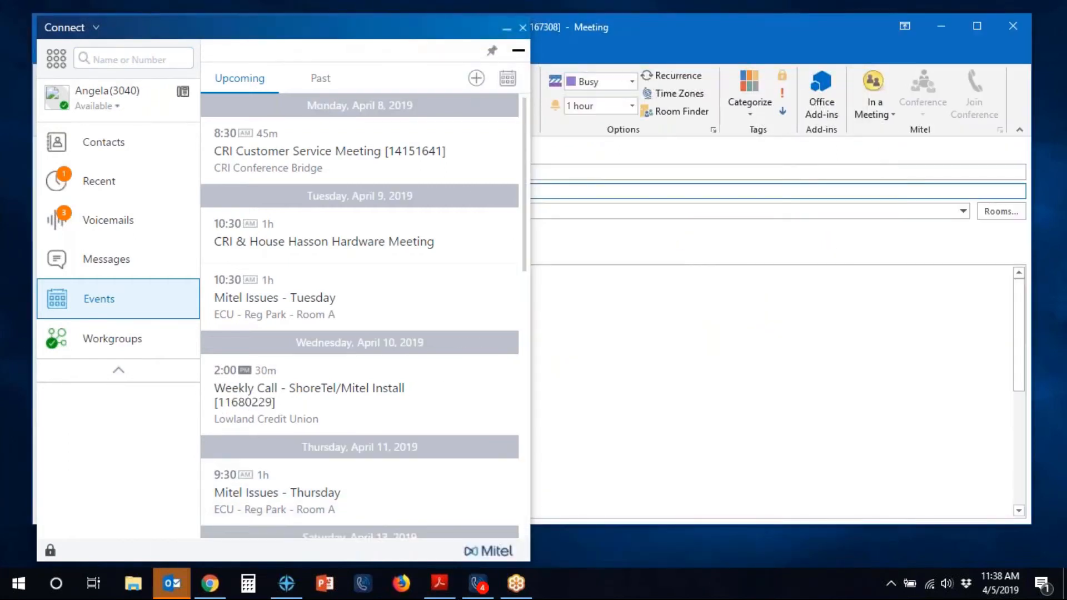
left_click(507, 25)
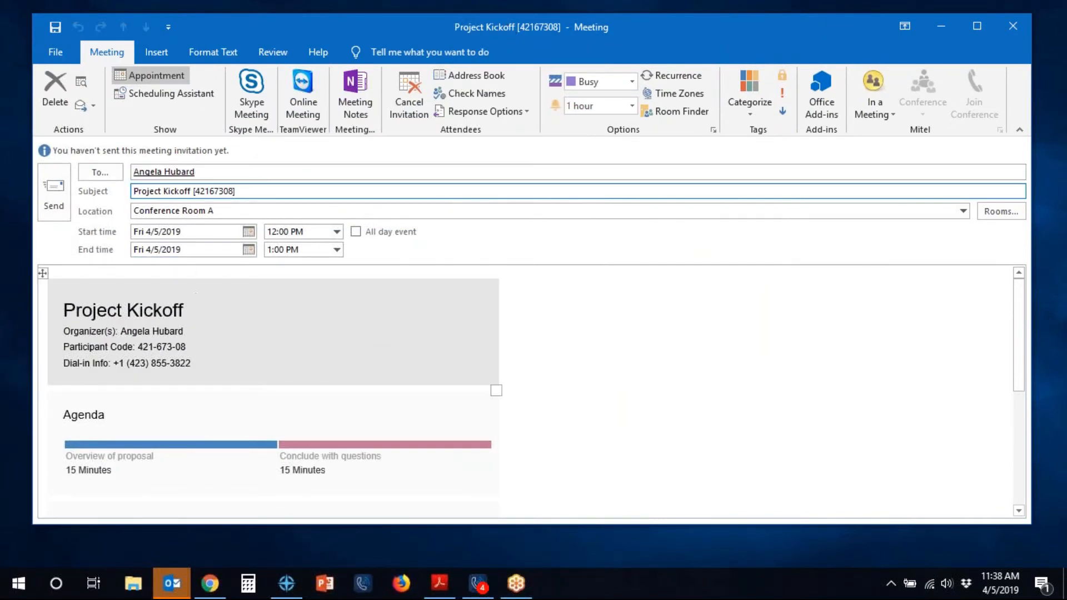
Step: Review the agenda and joining details in the Project Kickoff invitation, and send it
scroll(195, 293, "down", 1)
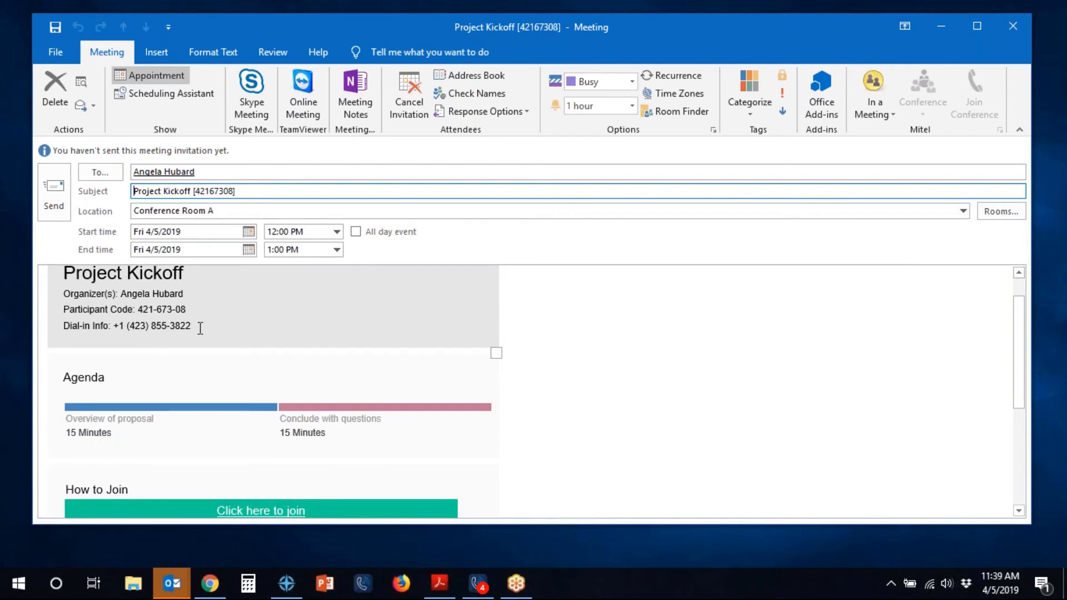
scroll(200, 328, "down", 3)
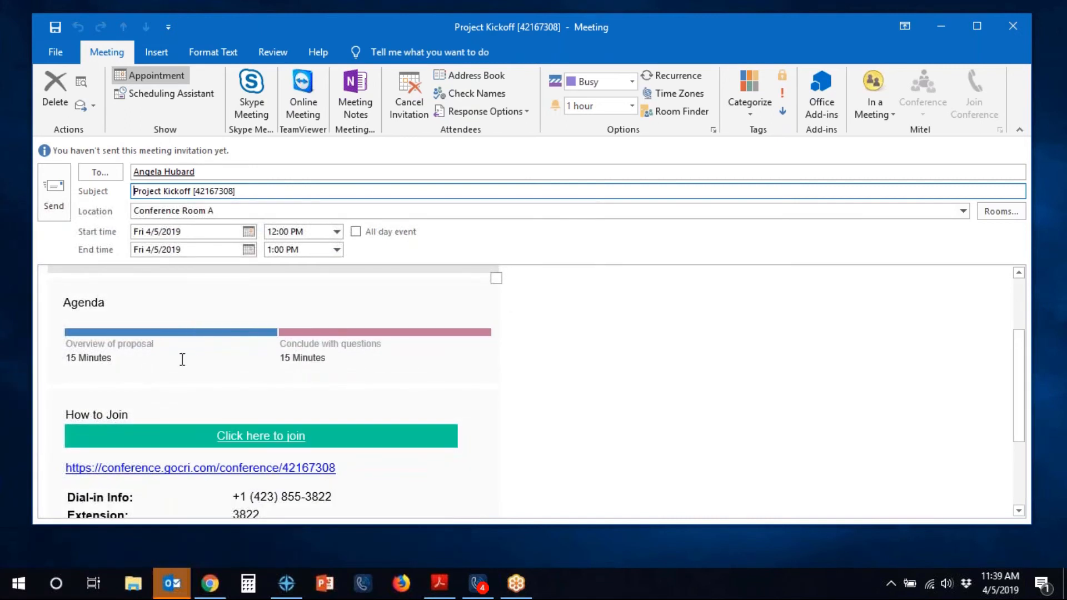
scroll(181, 360, "down", 5)
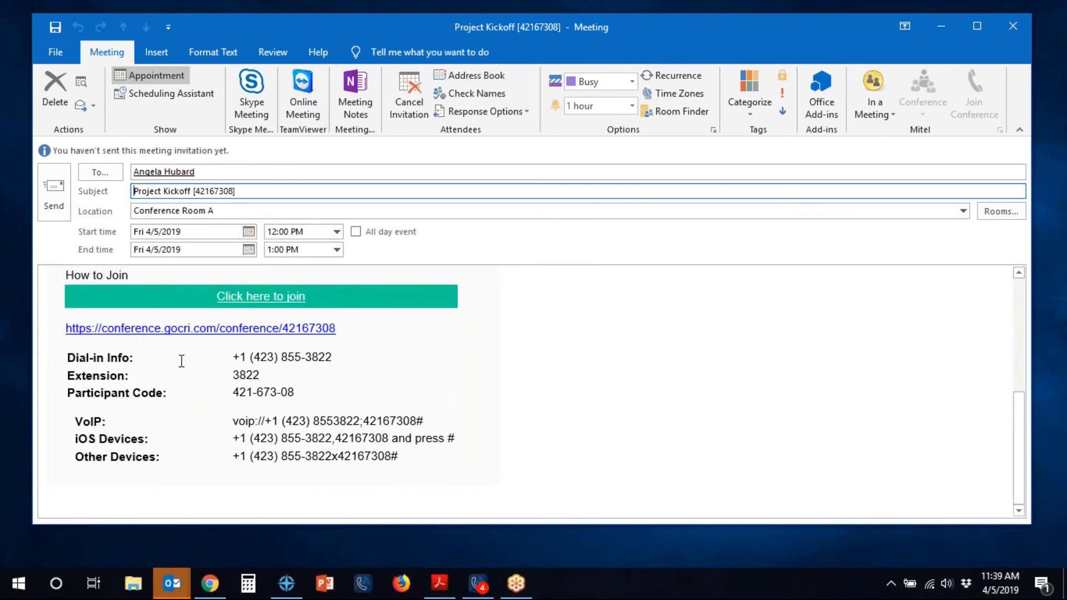
scroll(181, 361, "up", 5)
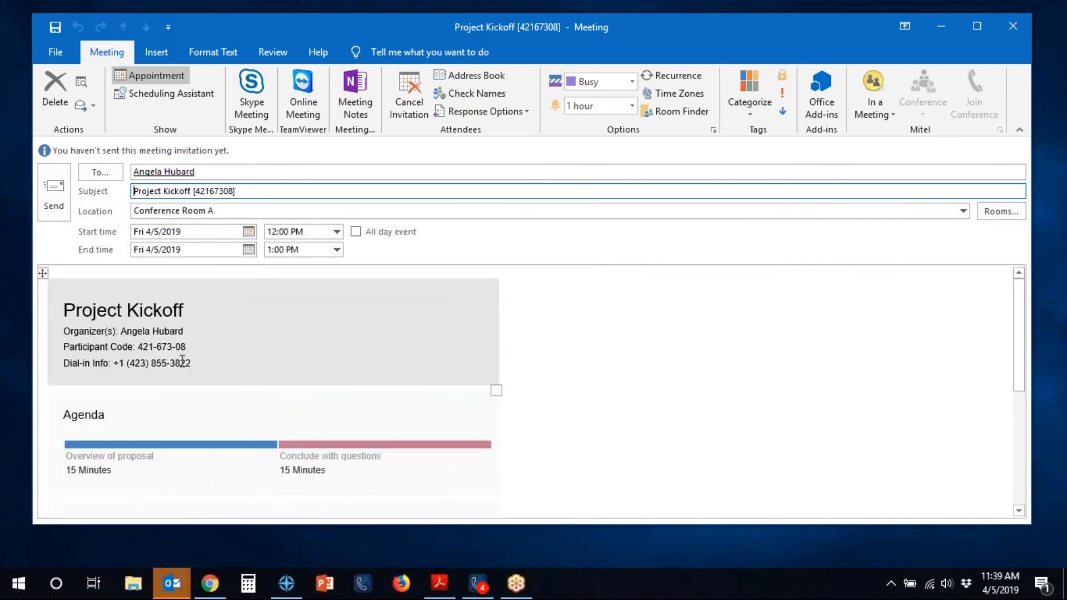
left_click(59, 187)
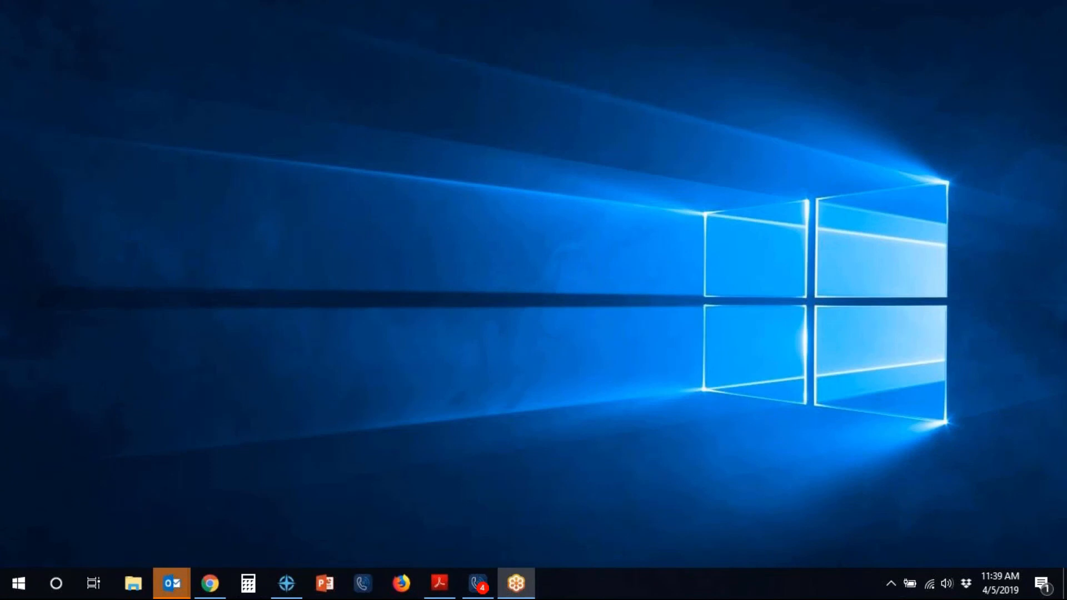